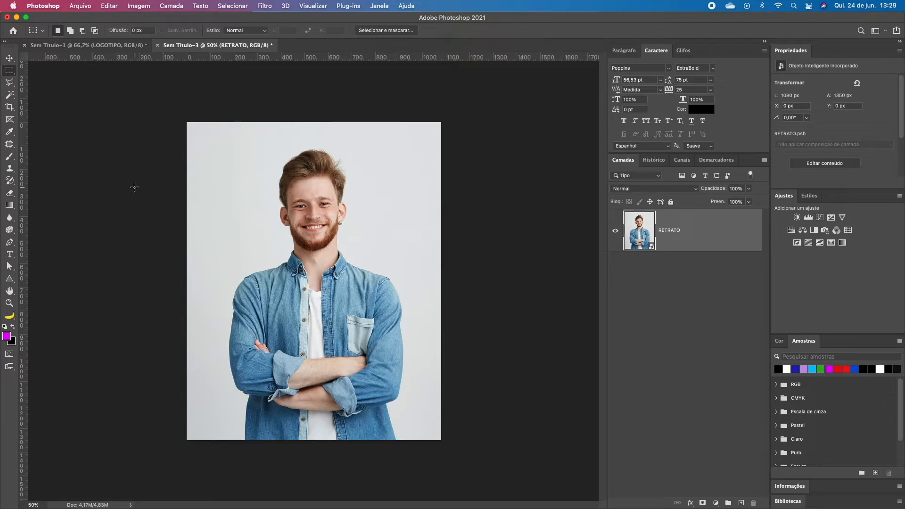
# Rasterize the RETRATO layer, then delete the light background around the man using a Magic Wand selection and deselect.
pyautogui.rightClick(686, 233)
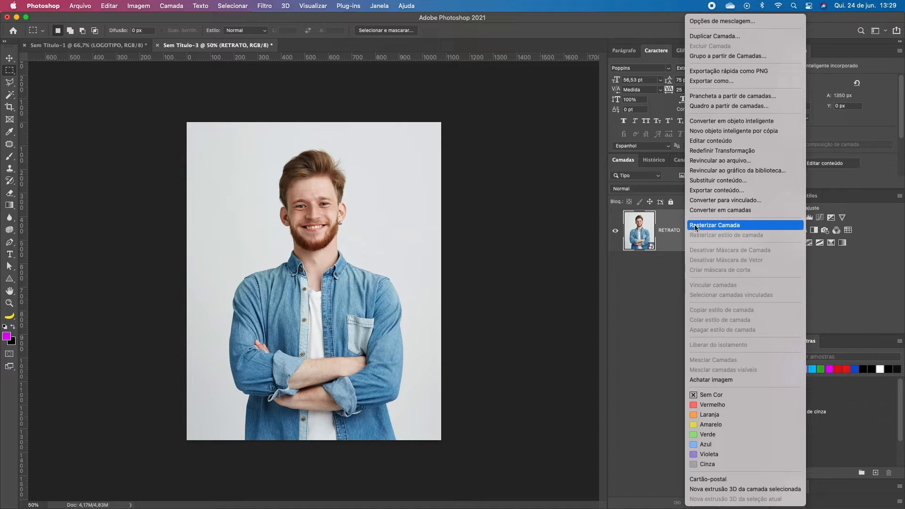
pyautogui.click(739, 226)
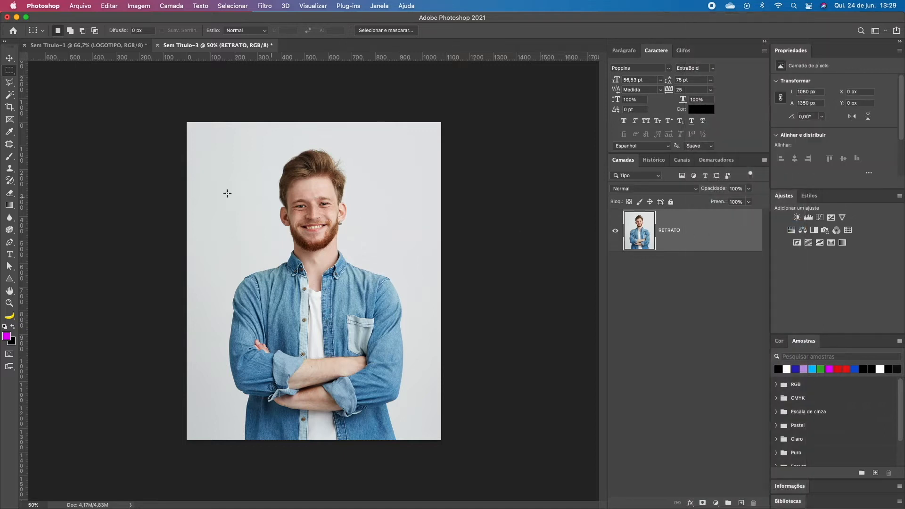
pyautogui.click(10, 95)
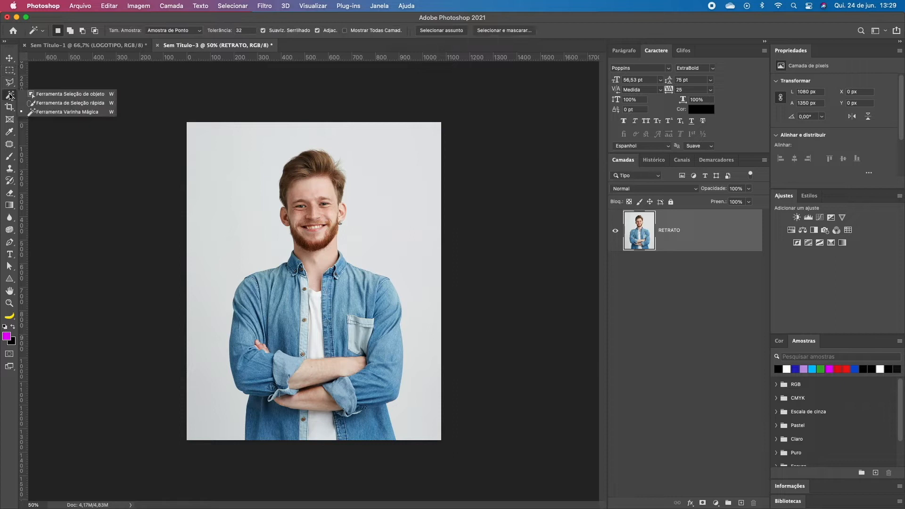
pyautogui.click(66, 112)
pyautogui.click(245, 180)
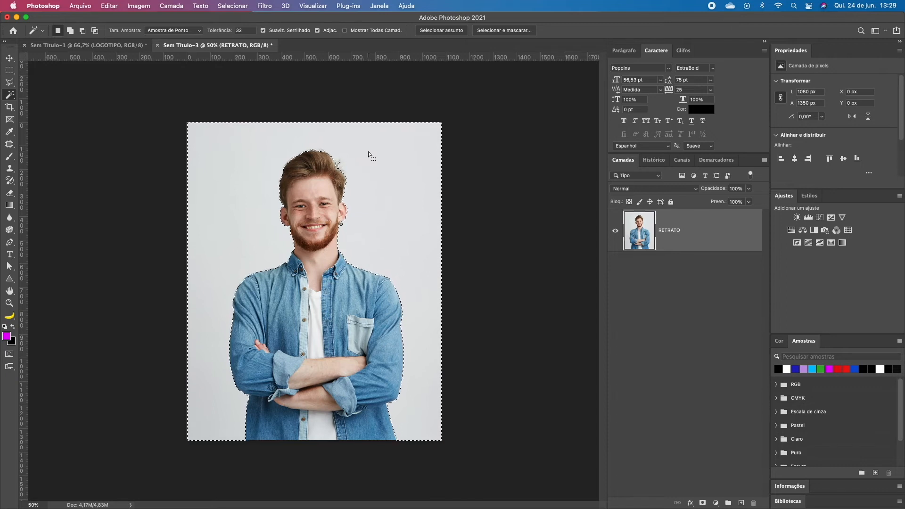
pyautogui.press('Delete')
pyautogui.press('m')
pyautogui.click(56, 88)
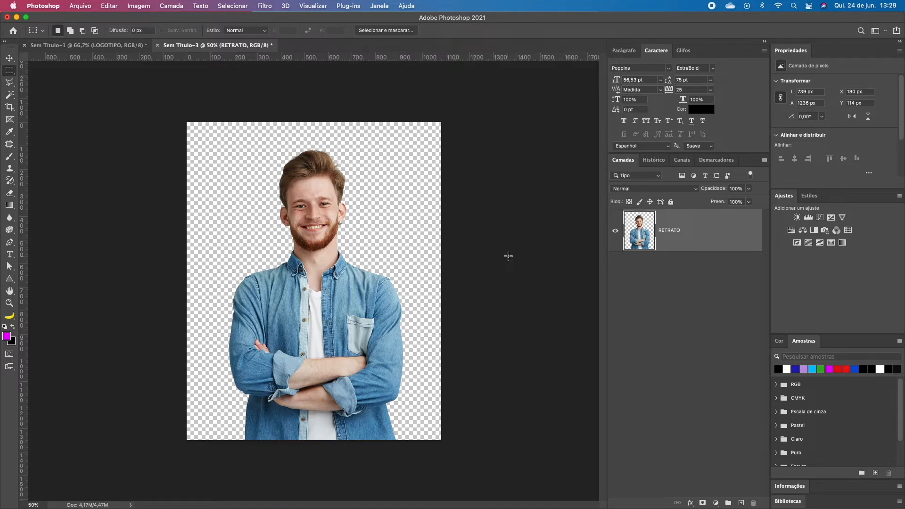
# Undo the background deletion and the rasterizing of the RETRATO layer.
pyautogui.press('super+z')
pyautogui.press('super+z')
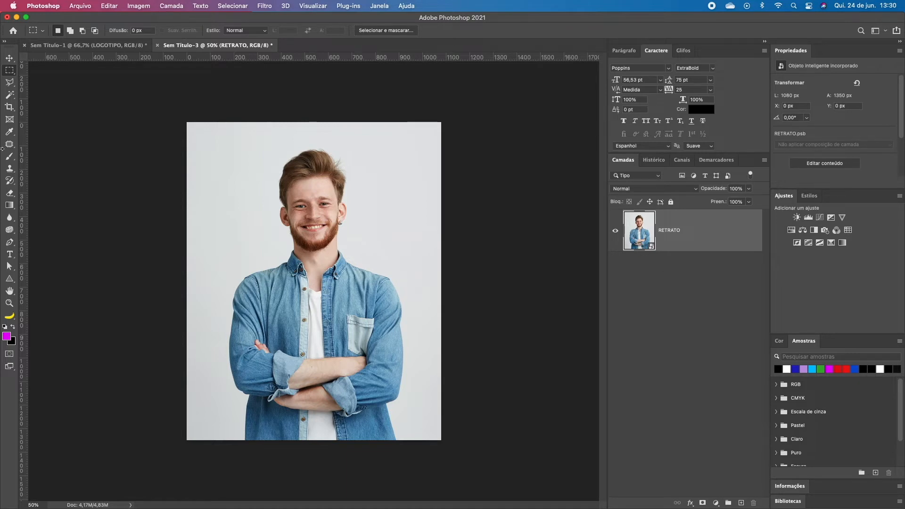
# Select the portrait's background with the Magic Wand, invert the selection, and add a layer mask that isolates the man.
pyautogui.click(10, 95)
pyautogui.click(237, 151)
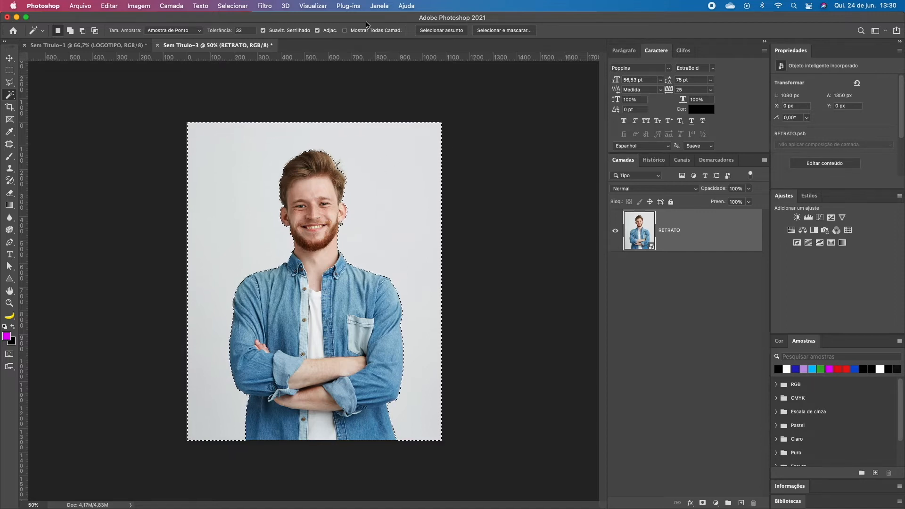
pyautogui.click(232, 6)
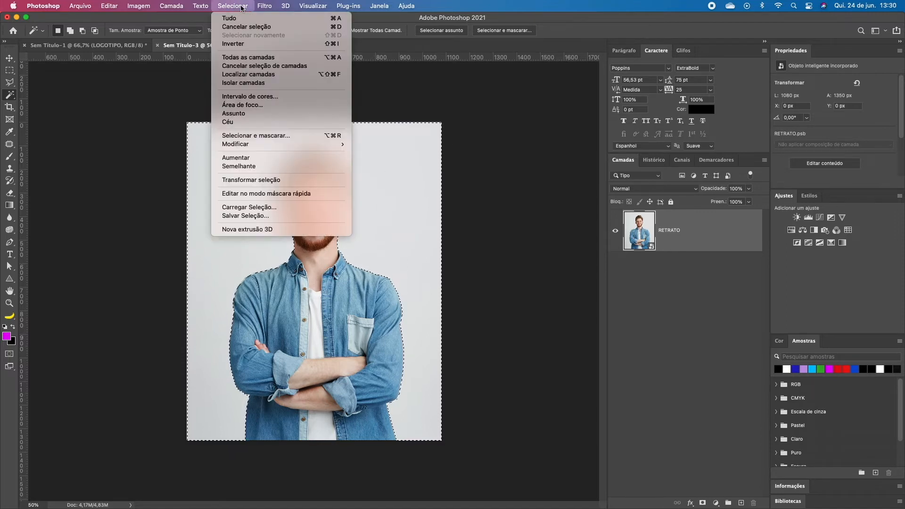
pyautogui.click(241, 45)
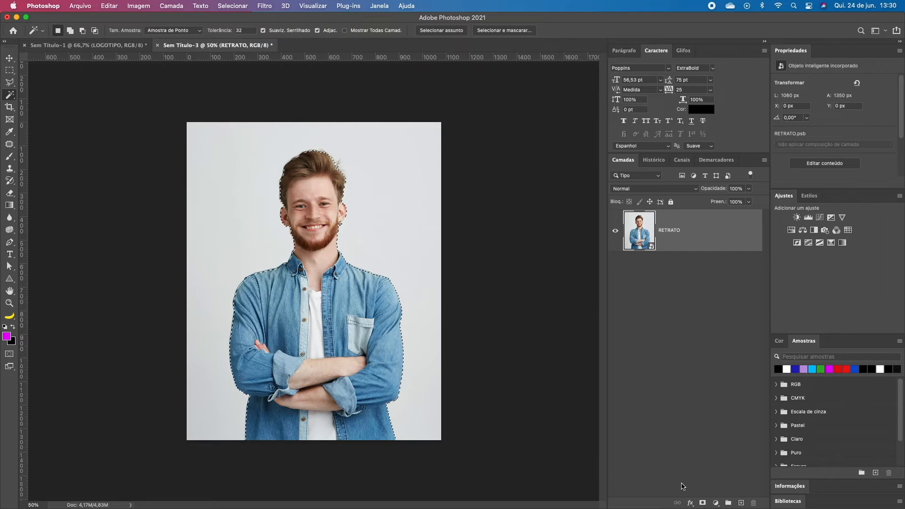
pyautogui.click(703, 503)
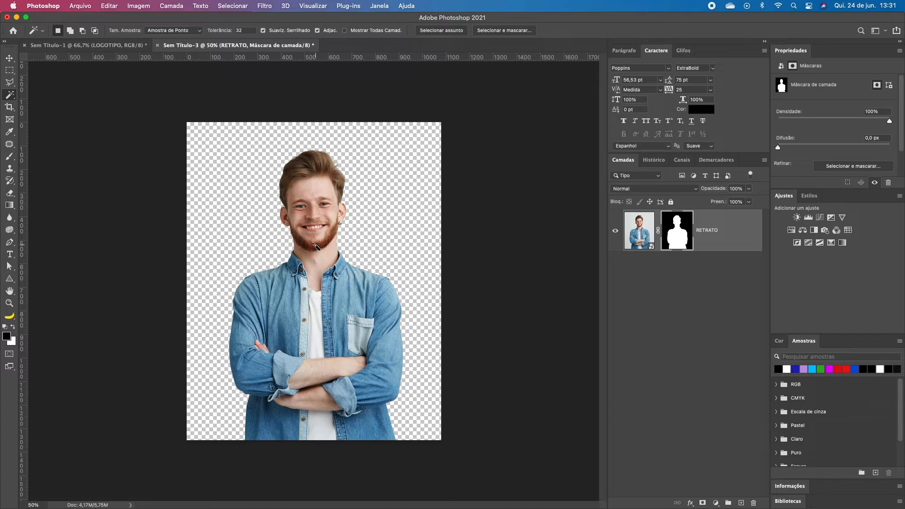
# Paint black with the Brush on the RETRATO layer mask to hide the man's lower torso below the crossed arms.
pyautogui.click(693, 256)
pyautogui.click(684, 221)
pyautogui.click(10, 156)
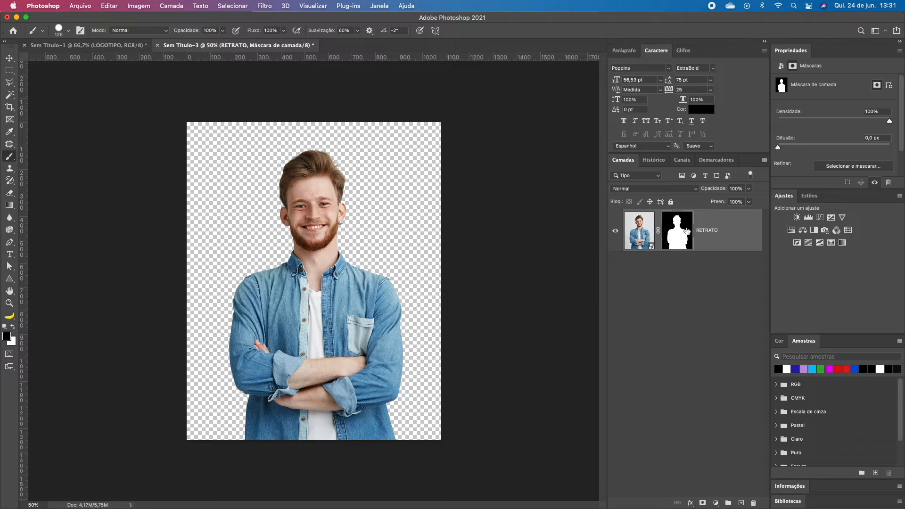
pyautogui.moveTo(403, 420)
pyautogui.mouseDown()
pyautogui.moveTo(313, 434)
pyautogui.moveTo(241, 423)
pyautogui.moveTo(227, 397)
pyautogui.moveTo(250, 432)
pyautogui.moveTo(358, 426)
pyautogui.moveTo(414, 406)
pyautogui.mouseUp()
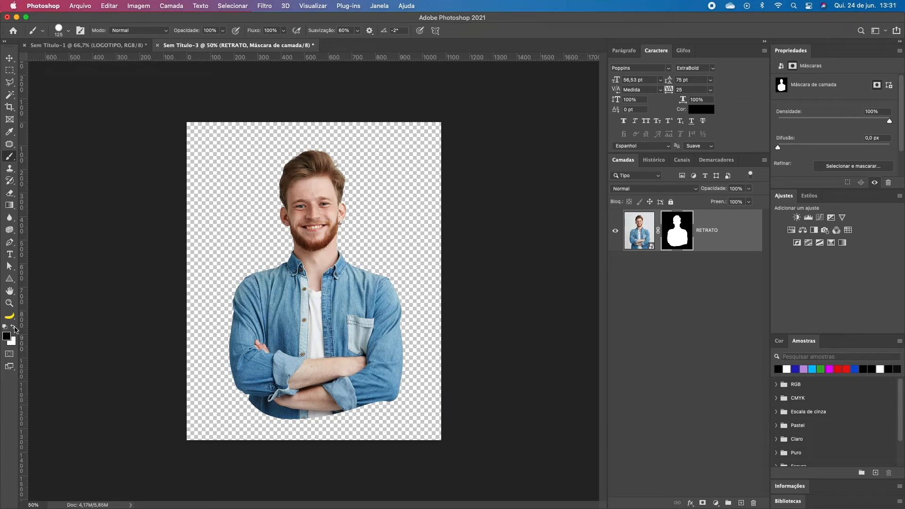
# Paint white on the RETRATO layer mask to restore the lower torso and reveal background around the man's outline.
pyautogui.click(15, 327)
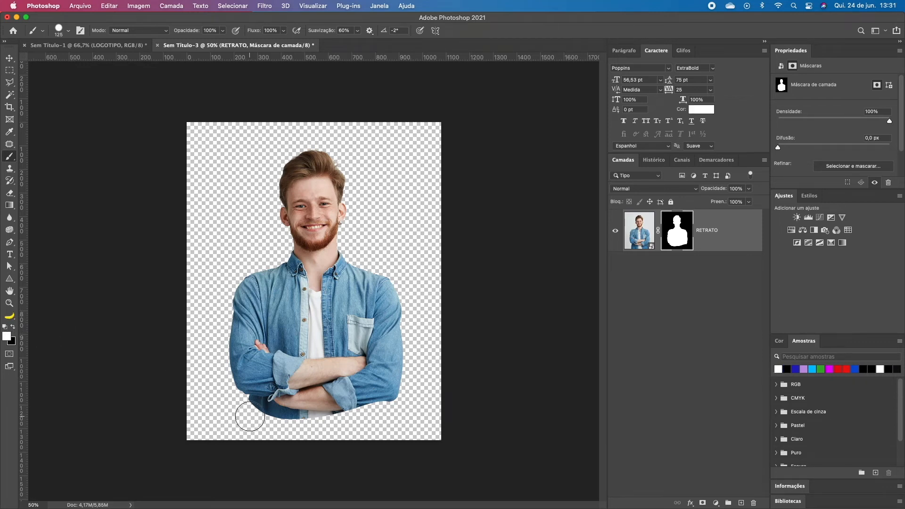
pyautogui.moveTo(249, 409)
pyautogui.mouseDown()
pyautogui.moveTo(335, 422)
pyautogui.moveTo(393, 401)
pyautogui.moveTo(394, 419)
pyautogui.moveTo(361, 434)
pyautogui.moveTo(268, 437)
pyautogui.moveTo(237, 430)
pyautogui.moveTo(231, 415)
pyautogui.moveTo(239, 395)
pyautogui.moveTo(235, 285)
pyautogui.moveTo(242, 266)
pyautogui.moveTo(281, 267)
pyautogui.moveTo(294, 161)
pyautogui.moveTo(329, 158)
pyautogui.moveTo(340, 267)
pyautogui.moveTo(387, 366)
pyautogui.moveTo(471, 369)
pyautogui.moveTo(346, 384)
pyautogui.moveTo(456, 395)
pyautogui.moveTo(360, 411)
pyautogui.moveTo(487, 420)
pyautogui.moveTo(387, 432)
pyautogui.mouseUp()
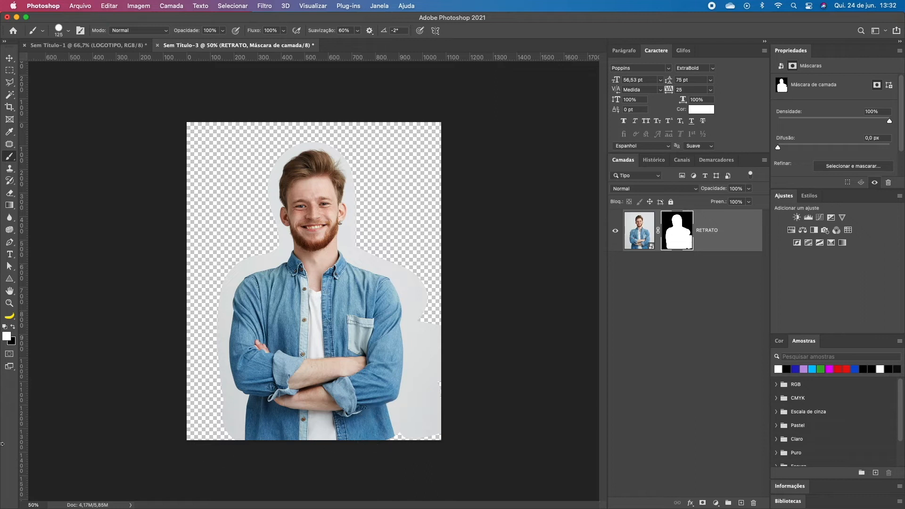
# Show the LOGOTIPO layer in the Sem Título-1 document and add a layer mask to it.
pyautogui.click(87, 45)
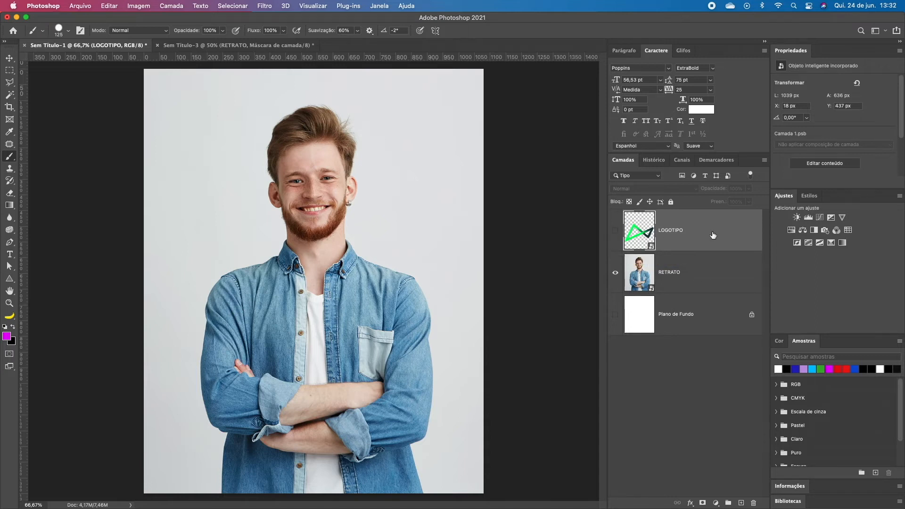
pyautogui.click(615, 232)
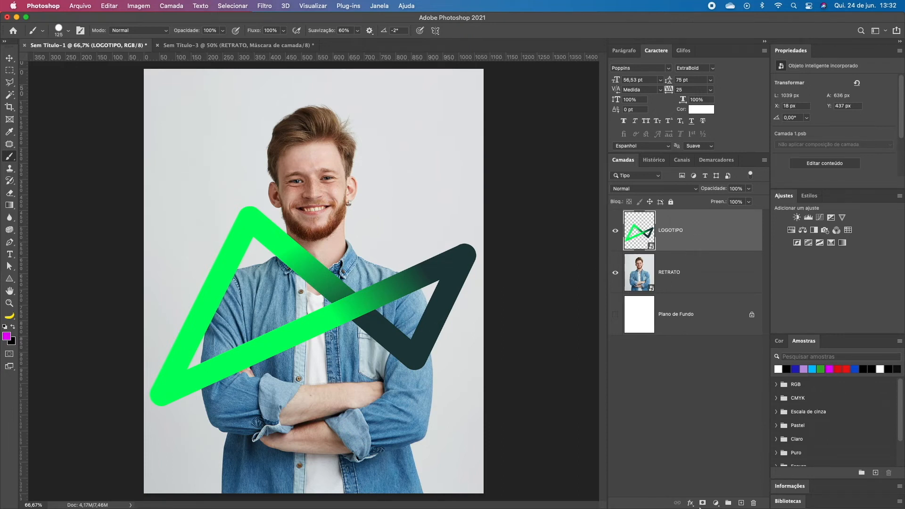
pyautogui.click(702, 503)
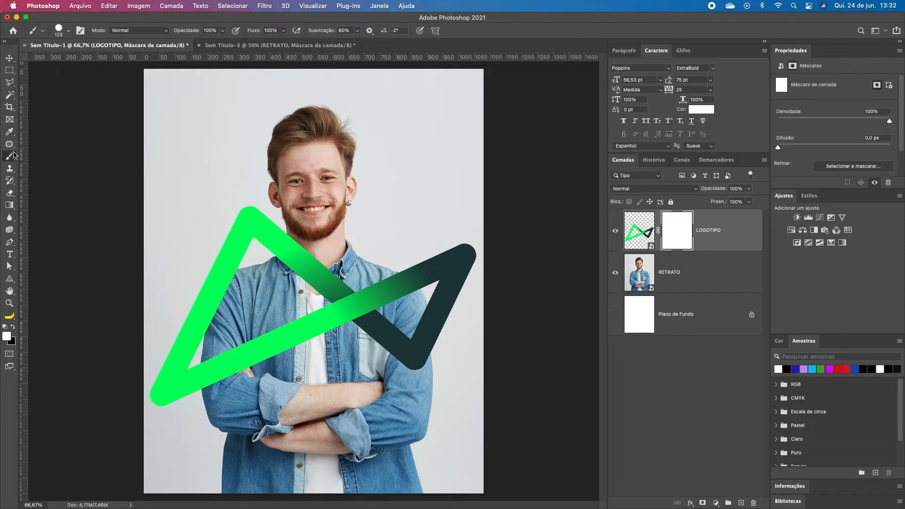
# Paint black on the LOGOTIPO mask to hide the logo's descending bar from the man's chin to the lower dark corner.
pyautogui.click(13, 327)
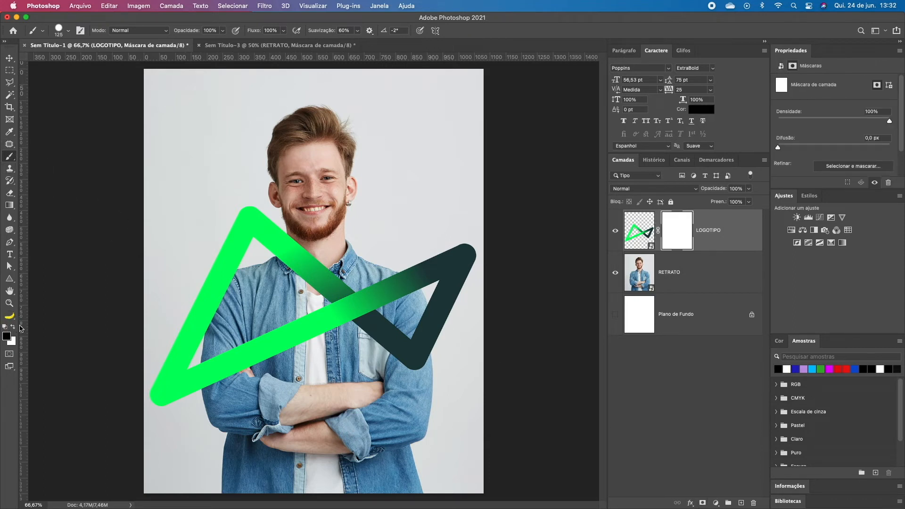
pyautogui.click(297, 262)
pyautogui.moveTo(298, 262)
pyautogui.mouseDown()
pyautogui.moveTo(297, 238)
pyautogui.moveTo(303, 250)
pyautogui.moveTo(284, 273)
pyautogui.moveTo(339, 273)
pyautogui.moveTo(339, 263)
pyautogui.moveTo(326, 285)
pyautogui.moveTo(332, 293)
pyautogui.mouseUp()
pyautogui.moveTo(388, 346)
pyautogui.mouseDown()
pyautogui.moveTo(405, 331)
pyautogui.moveTo(408, 352)
pyautogui.moveTo(415, 322)
pyautogui.mouseUp()
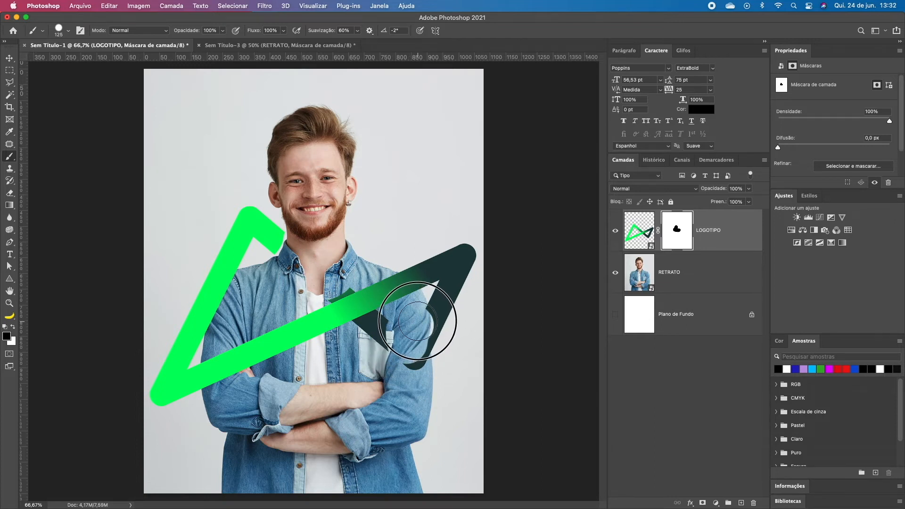
pyautogui.moveTo(419, 319)
pyautogui.mouseDown()
pyautogui.moveTo(404, 370)
pyautogui.moveTo(384, 333)
pyautogui.moveTo(394, 326)
pyautogui.moveTo(354, 320)
pyautogui.mouseUp()
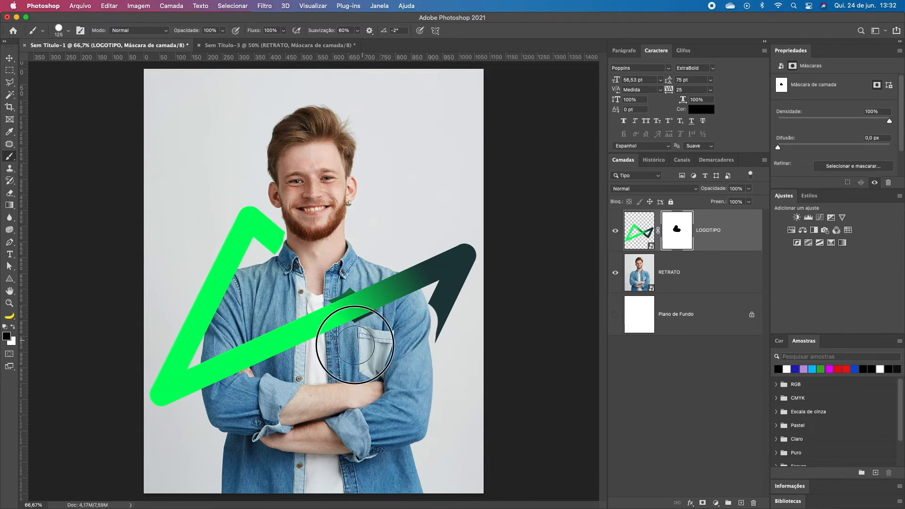
# Outline the area above the logo's long rising bar with the Polygonal Lasso and paint its leftover fragment black on the mask.
pyautogui.press('l')
pyautogui.click(188, 369)
pyautogui.click(461, 244)
pyautogui.click(297, 294)
pyautogui.click(245, 310)
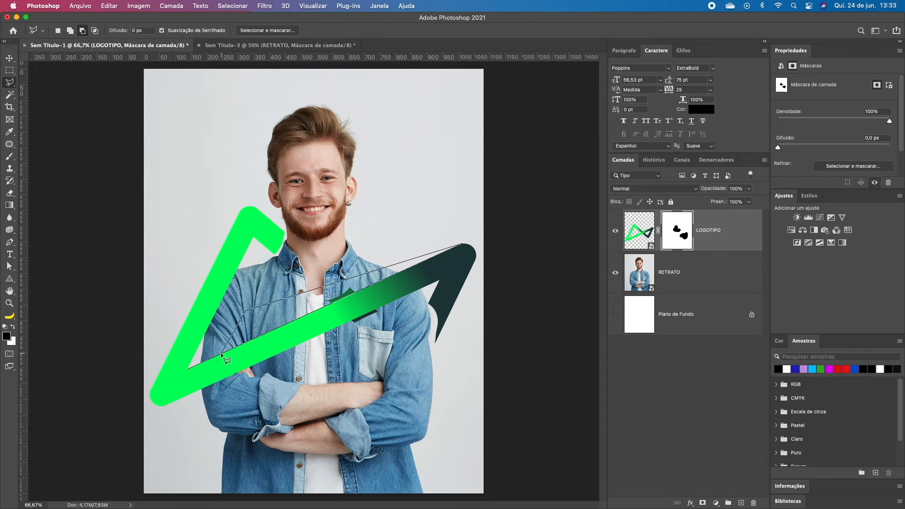
pyautogui.click(189, 370)
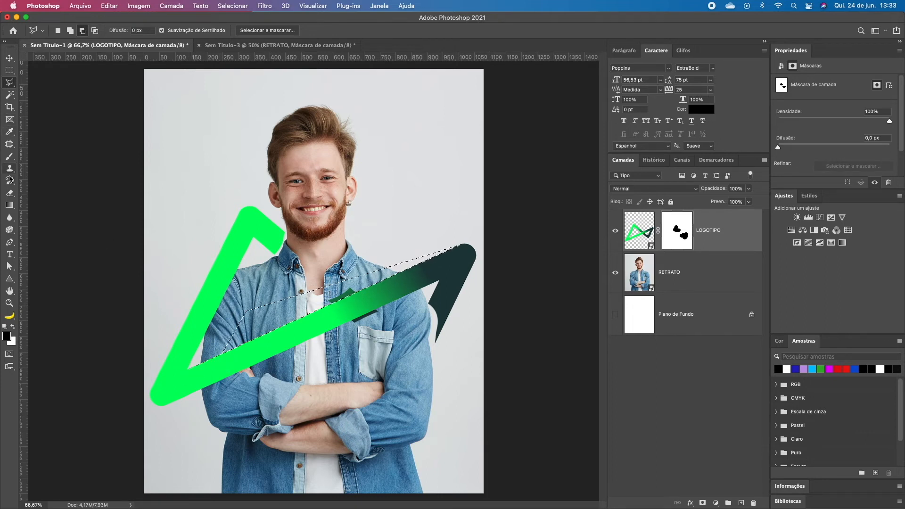
pyautogui.click(10, 159)
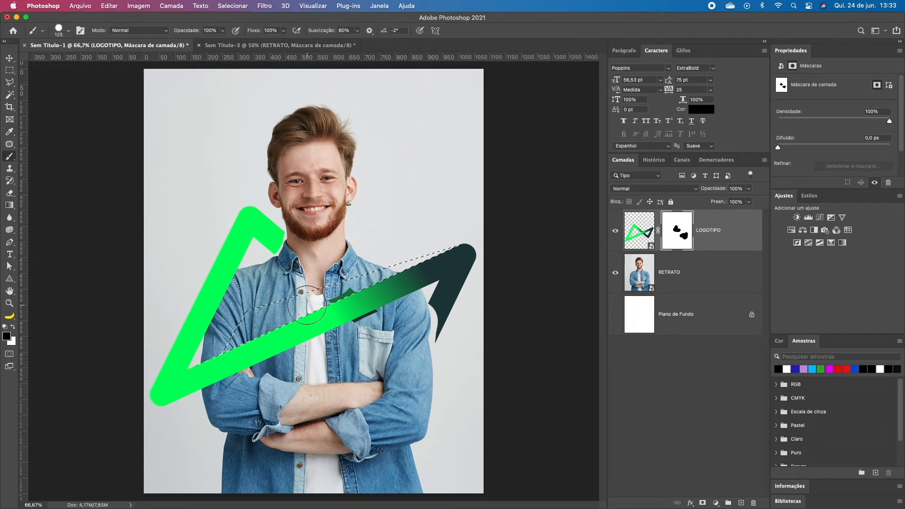
pyautogui.moveTo(349, 283)
pyautogui.mouseDown()
pyautogui.moveTo(354, 263)
pyautogui.moveTo(323, 292)
pyautogui.moveTo(379, 262)
pyautogui.moveTo(387, 283)
pyautogui.moveTo(419, 268)
pyautogui.mouseUp()
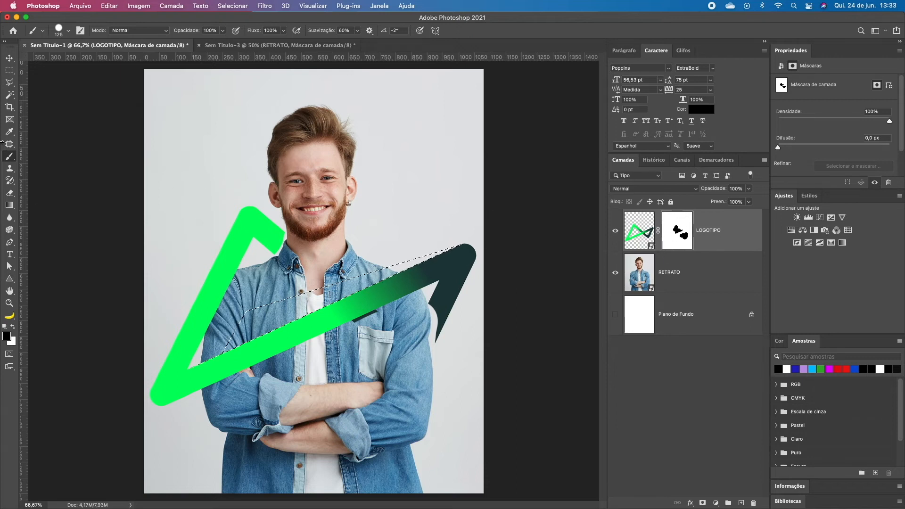
# Outline the area below the logo's long rising bar, paint its leftover fragment black on the mask, and deselect.
pyautogui.click(11, 82)
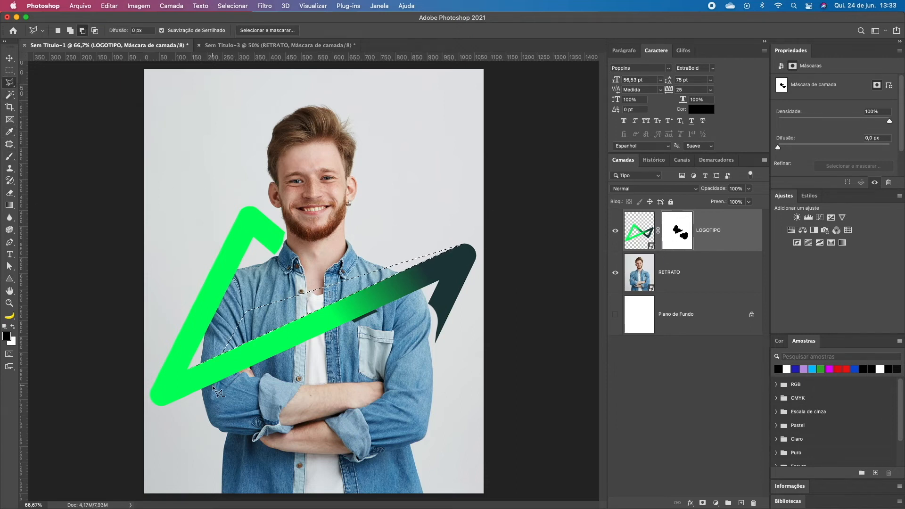
pyautogui.click(439, 281)
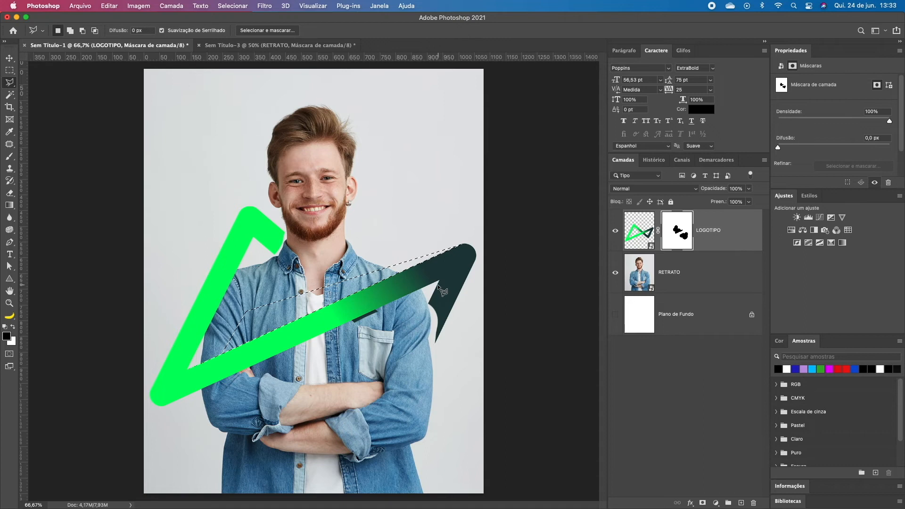
pyautogui.click(394, 341)
pyautogui.click(439, 281)
pyautogui.press('b')
pyautogui.moveTo(357, 327); pyautogui.dragTo(415, 294)
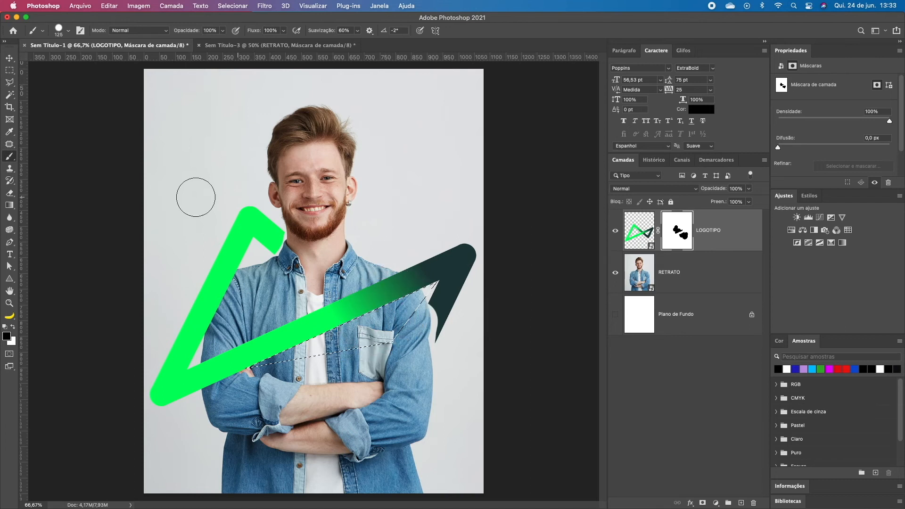
pyautogui.click(10, 69)
pyautogui.click(211, 245)
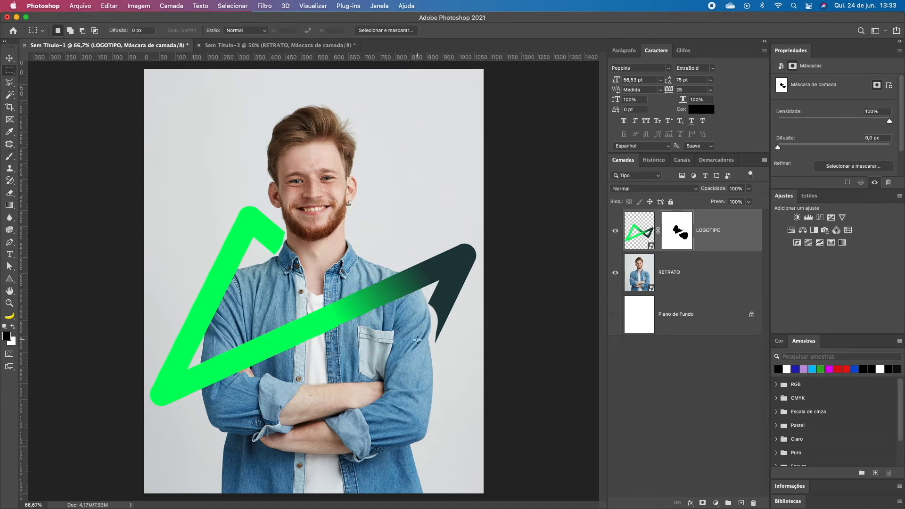
# Select the man on the RETRATO layer by selecting the background with the Magic Wand and inverting the selection.
pyautogui.click(638, 268)
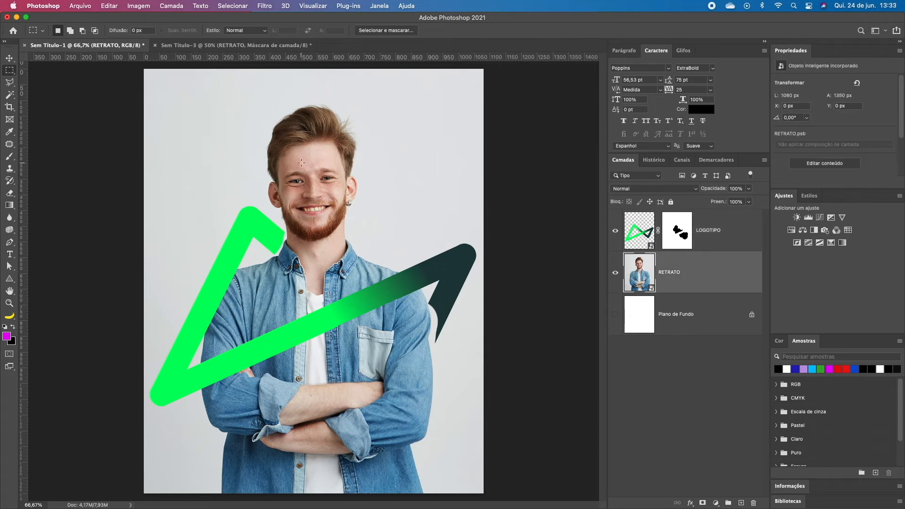
pyautogui.click(11, 95)
pyautogui.click(196, 119)
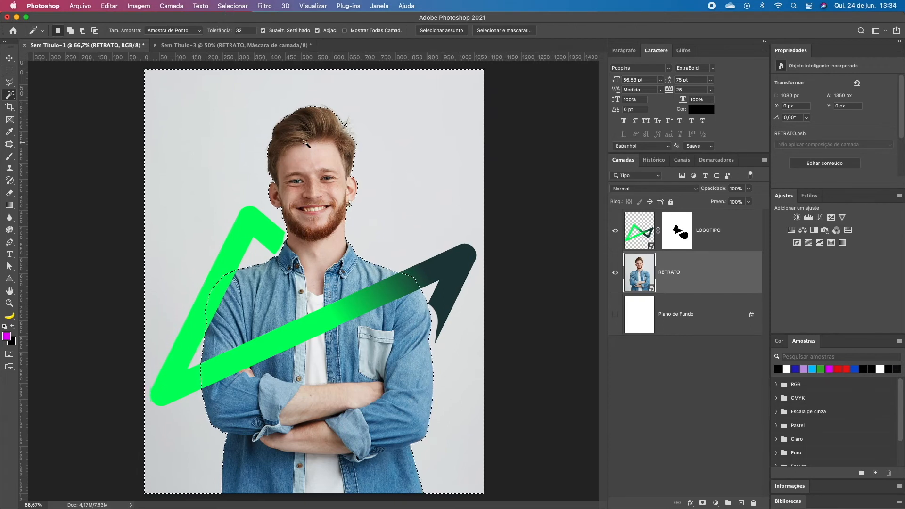
pyautogui.click(233, 6)
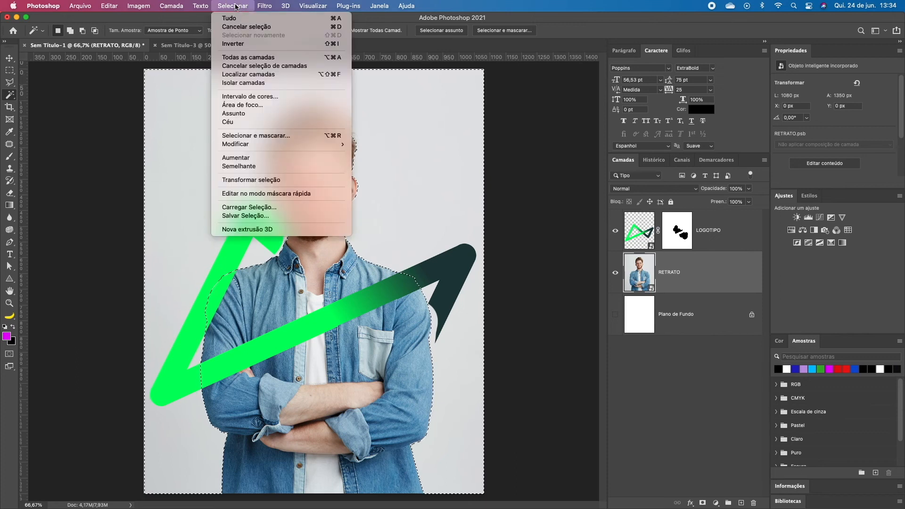
pyautogui.click(243, 43)
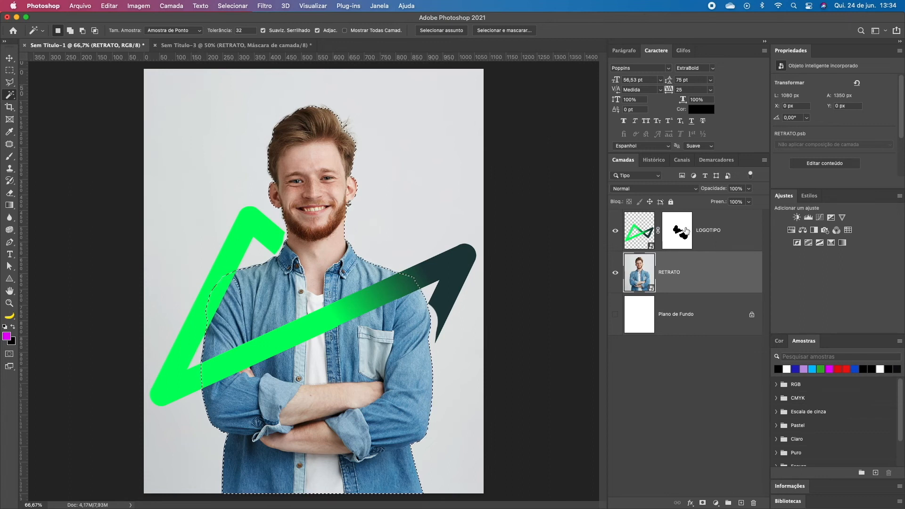
# Paint white on the LOGOTIPO mask outside the man, using the inverted selection, to restore the logo beside his collar and far arm.
pyautogui.click(677, 229)
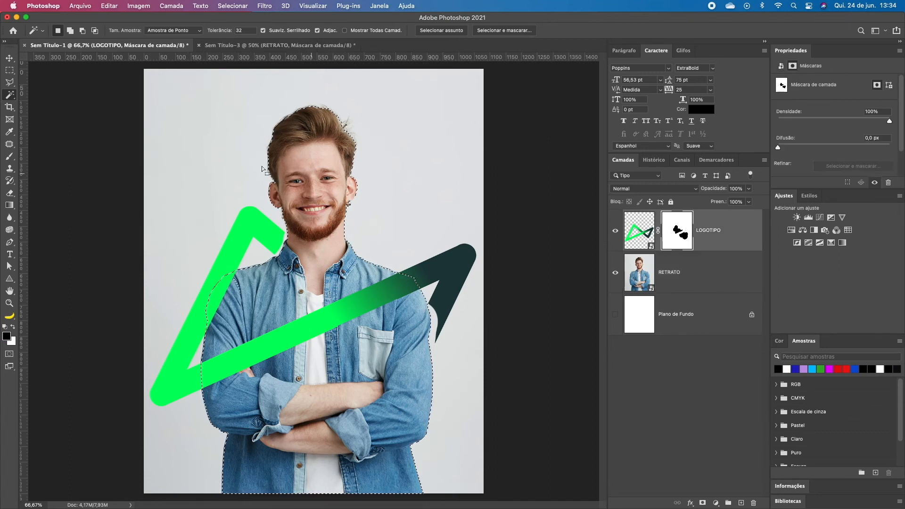
pyautogui.press('b')
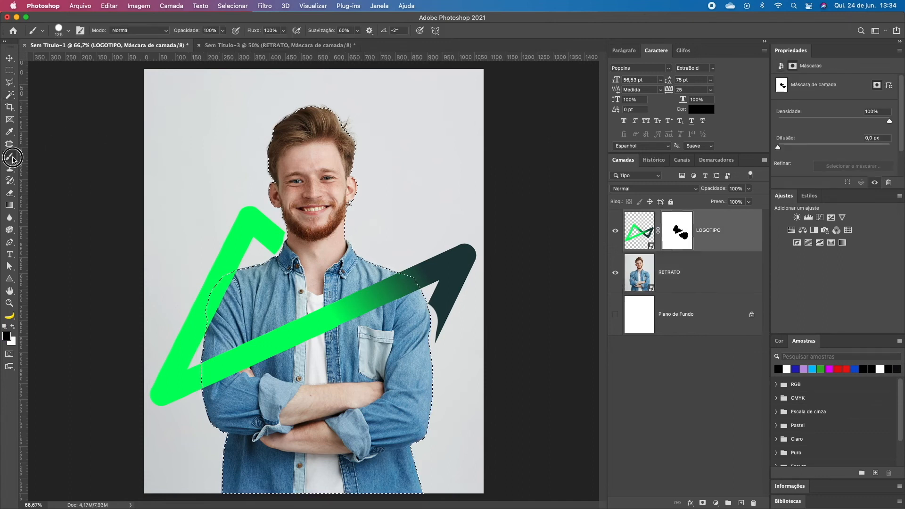
pyautogui.click(13, 326)
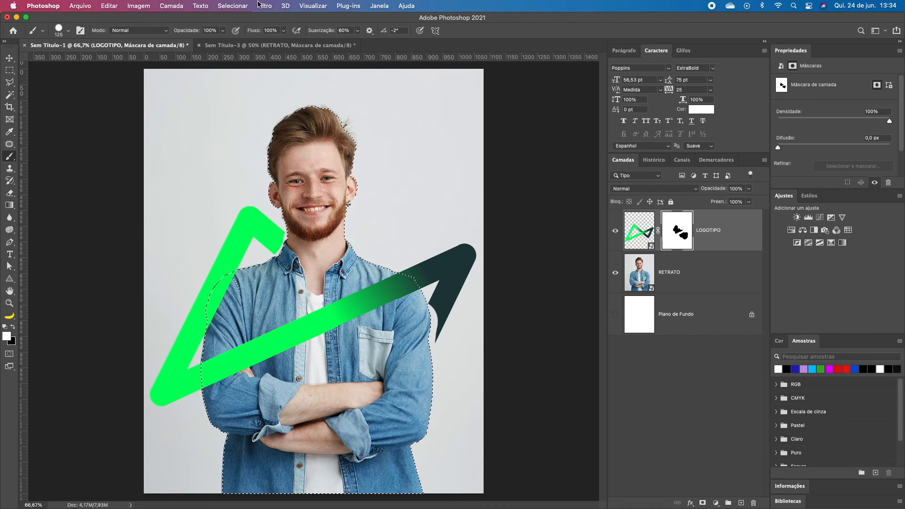
pyautogui.click(233, 6)
pyautogui.click(247, 45)
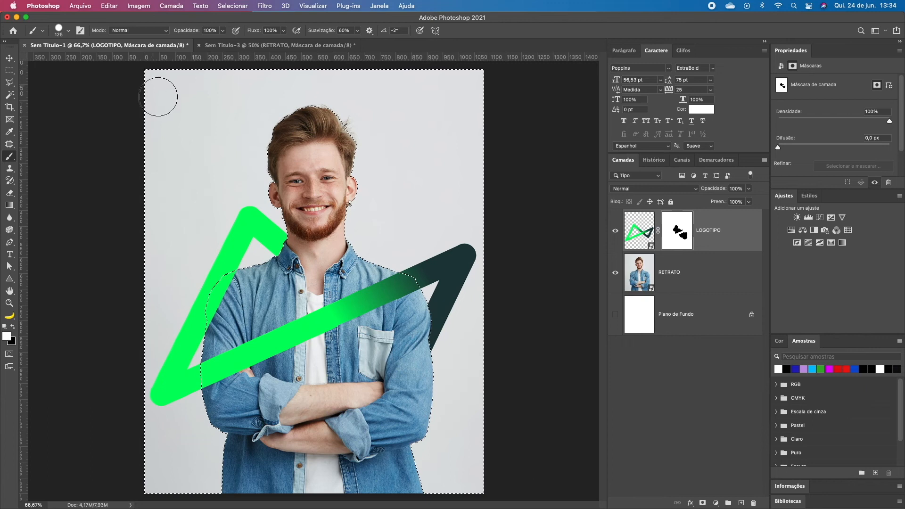
# Invert the selection back to the man, paint black on the LOGOTIPO mask over the shoulder and arm beside the green bar, and deselect.
pyautogui.click(232, 6)
pyautogui.click(232, 43)
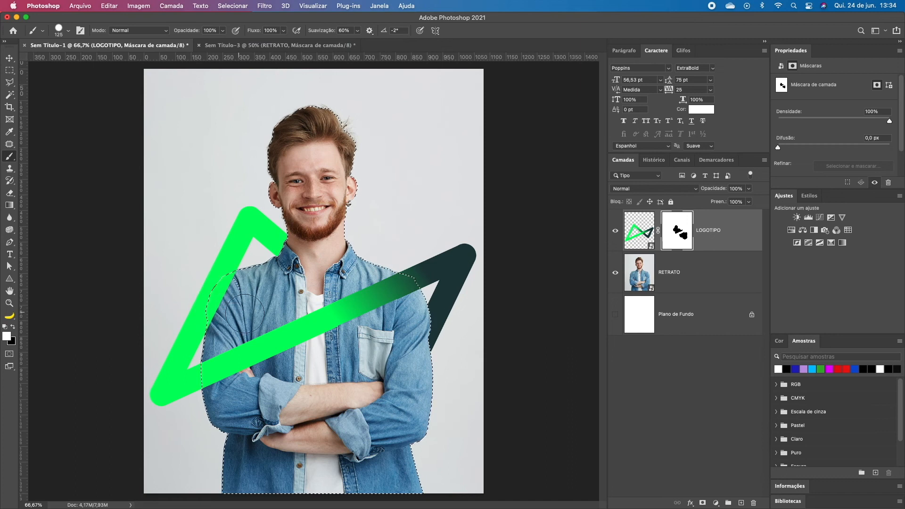
pyautogui.click(14, 327)
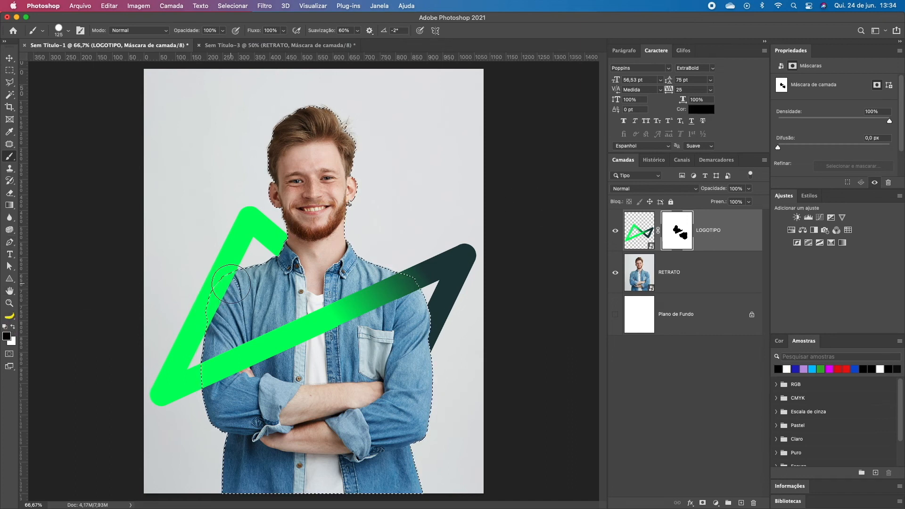
pyautogui.click(209, 308)
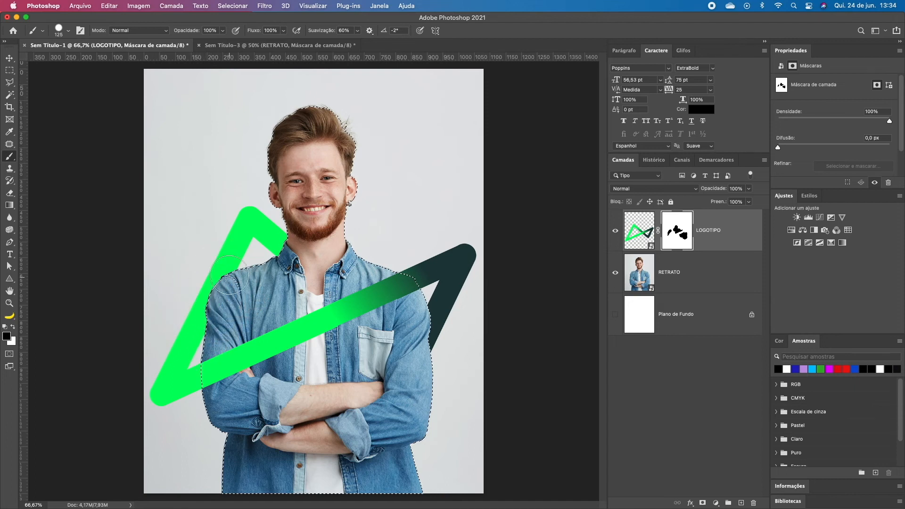
pyautogui.click(10, 70)
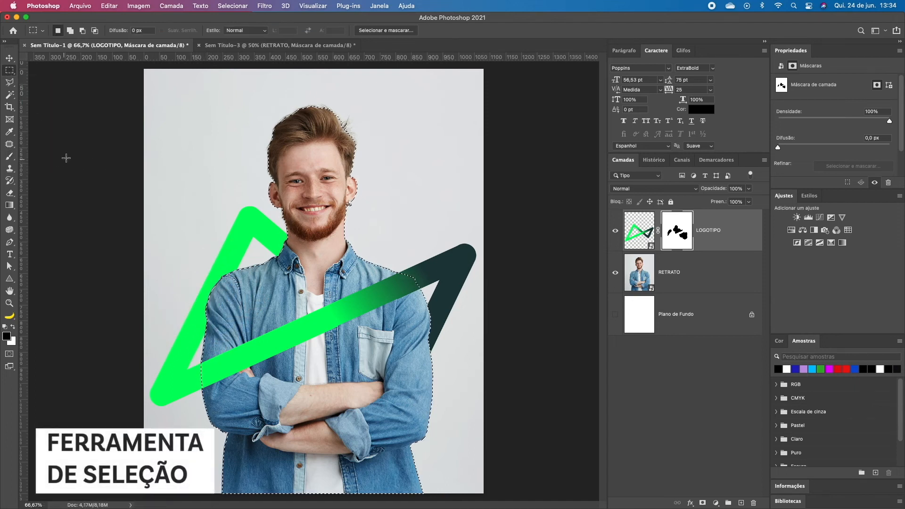
pyautogui.click(75, 145)
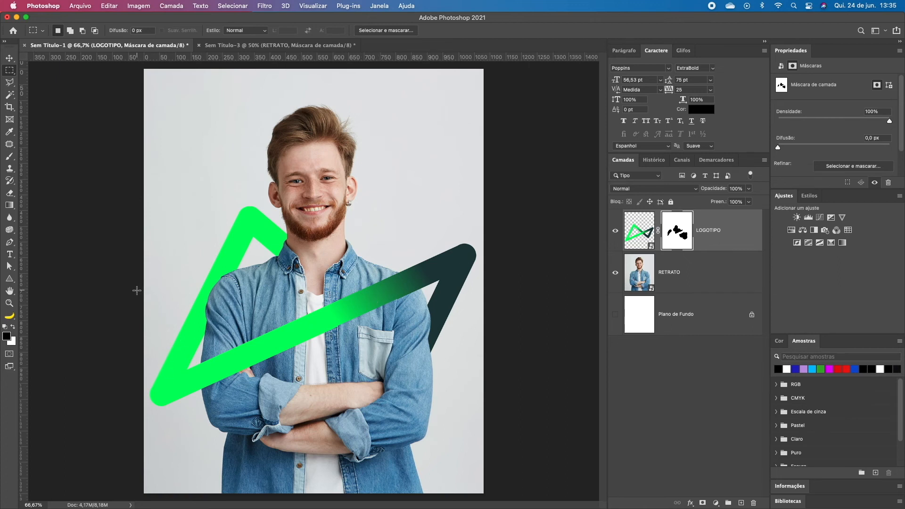
# Select the man on the RETRATO layer via the Magic Wand and an inverted background selection, and add it as a layer mask.
pyautogui.click(673, 271)
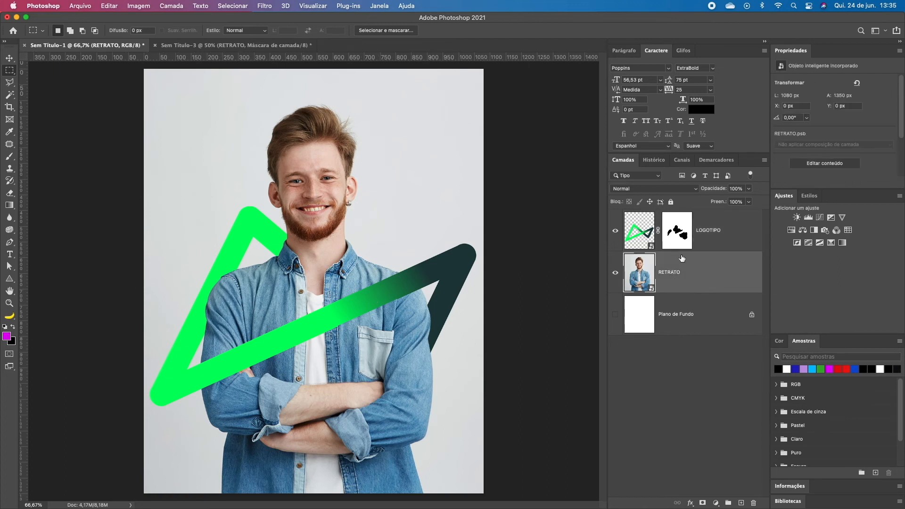
pyautogui.click(10, 95)
pyautogui.click(233, 119)
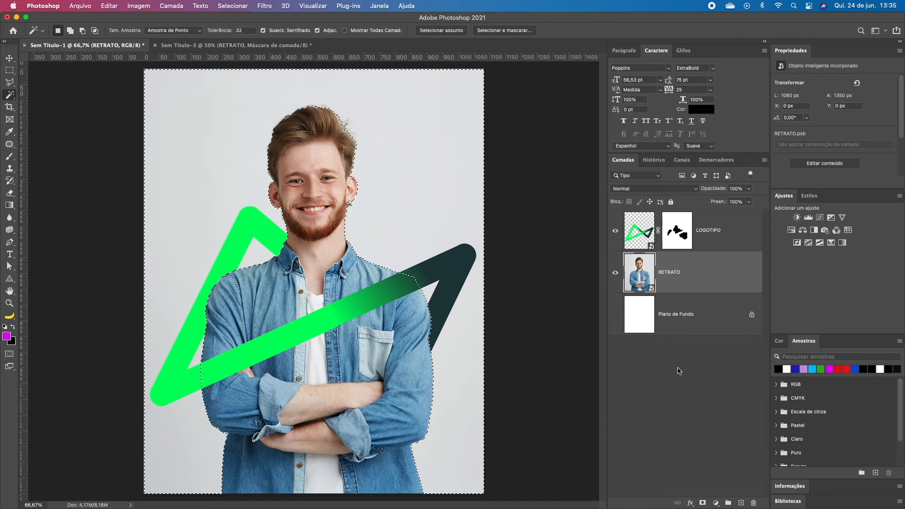
pyautogui.click(233, 7)
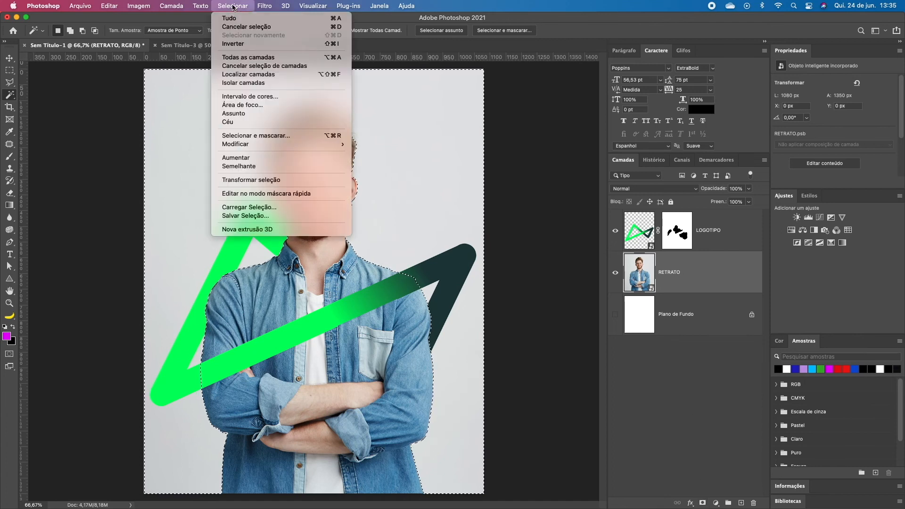
pyautogui.click(234, 44)
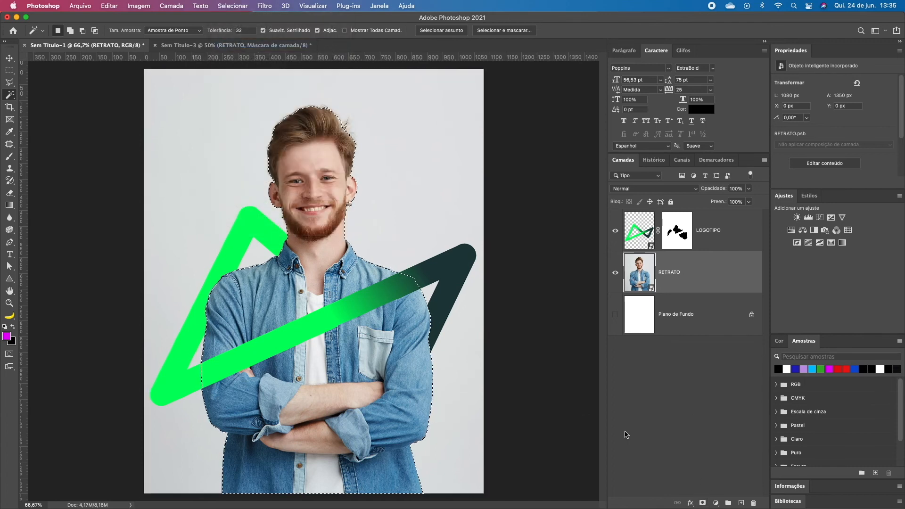
pyautogui.click(702, 503)
# Add a solid color fill layer in teal #00afa1 directly above the Plano de Fundo layer.
pyautogui.click(663, 310)
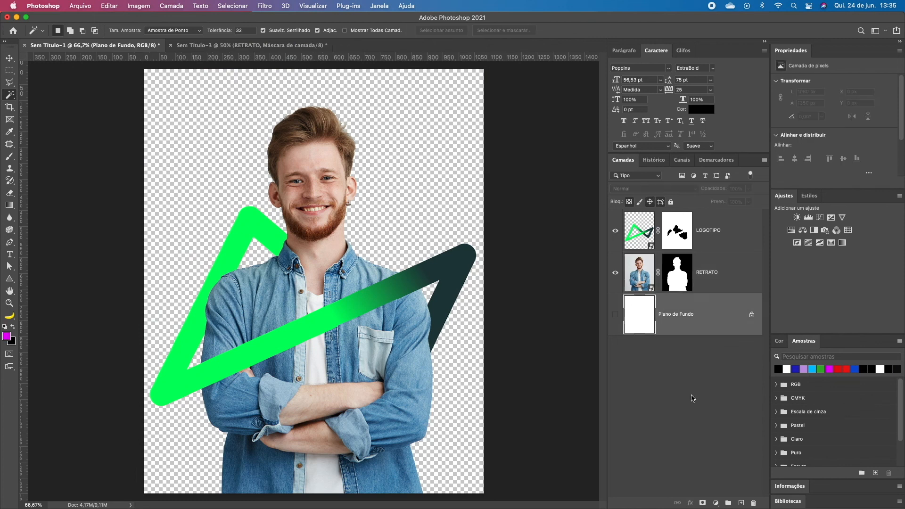
pyautogui.click(715, 502)
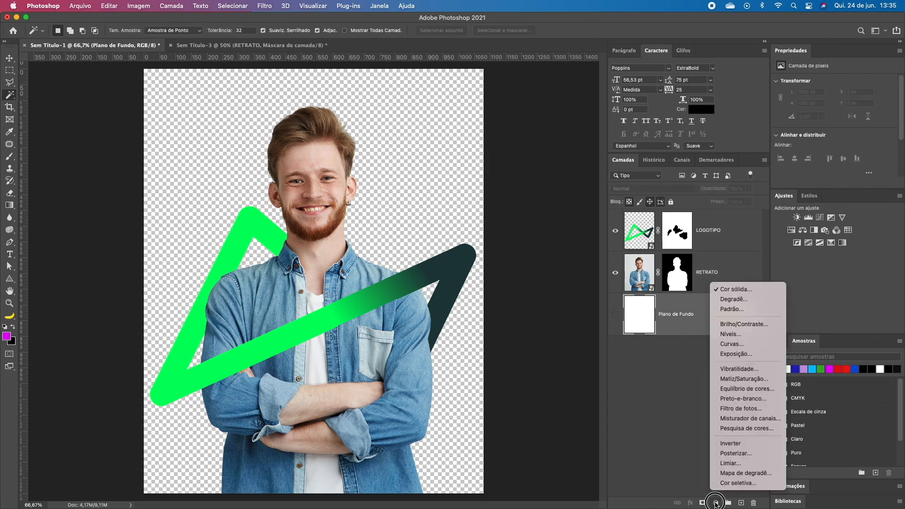
pyautogui.click(735, 290)
pyautogui.moveTo(716, 117); pyautogui.dragTo(724, 138)
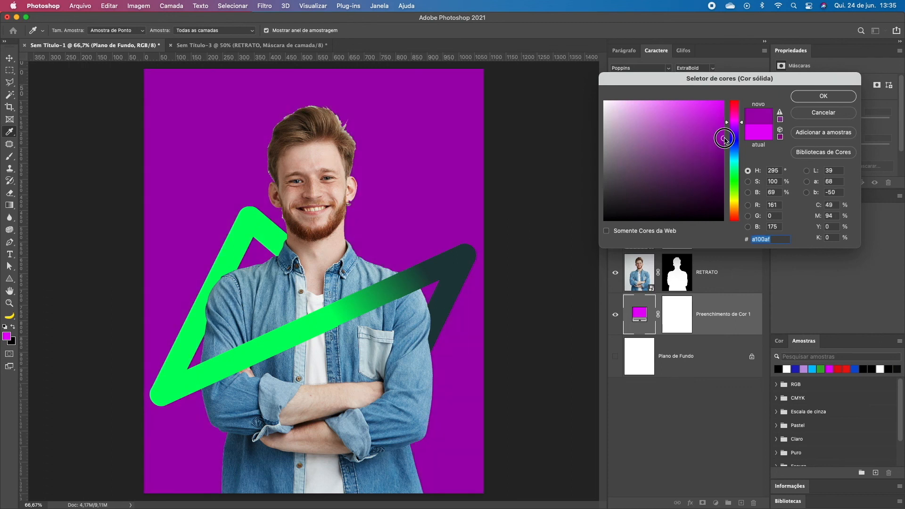
pyautogui.click(734, 163)
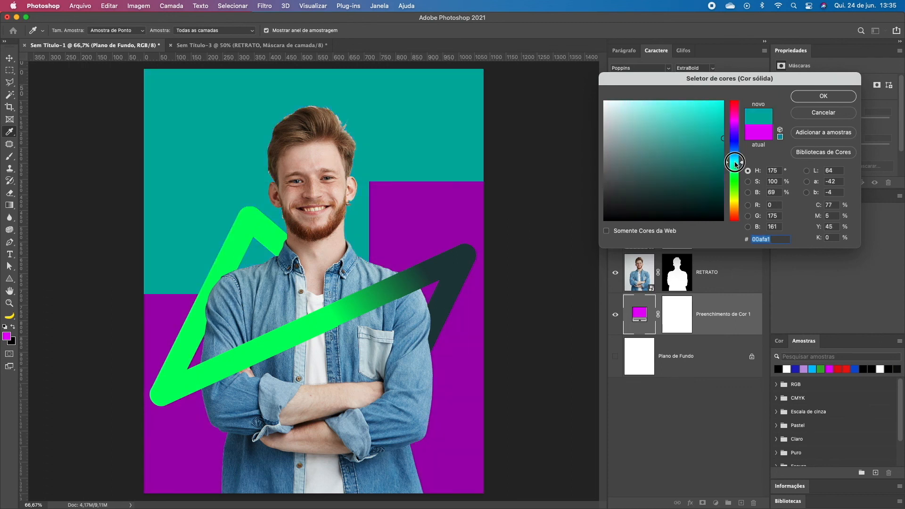
pyautogui.click(822, 97)
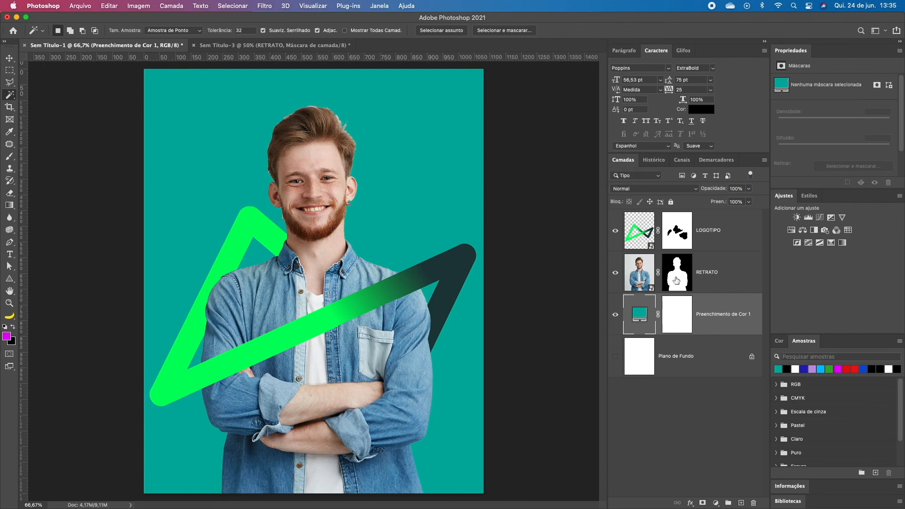
# Restore the man's earring by painting white on the RETRATO mask with a small brush reduced to 8 px.
pyautogui.click(676, 268)
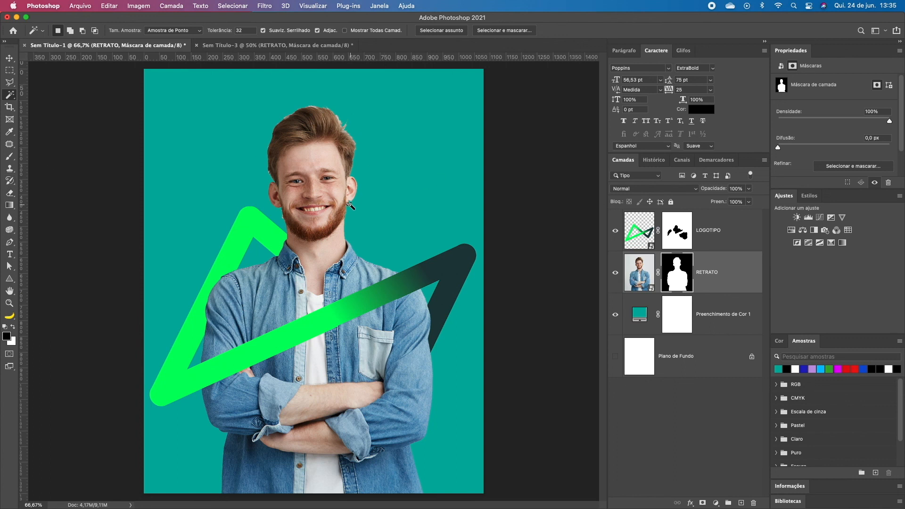
pyautogui.scroll(3, 346, 205)
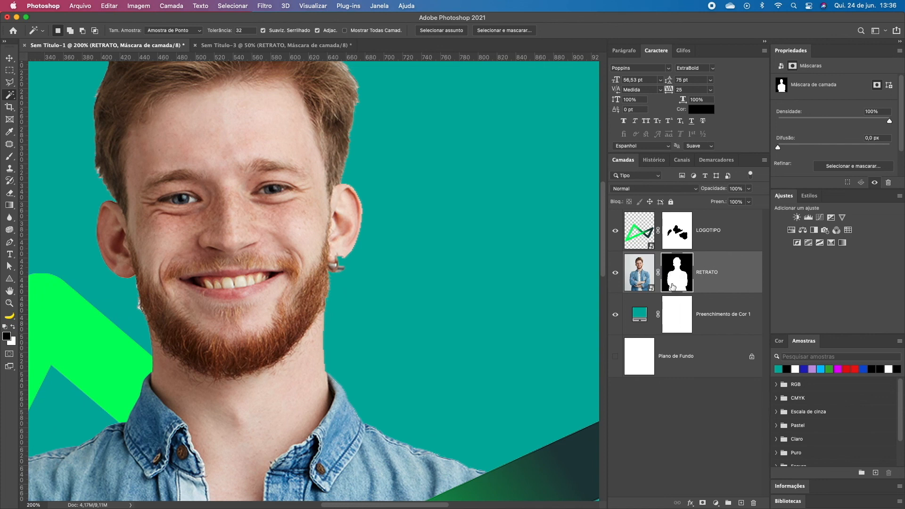
pyautogui.click(8, 158)
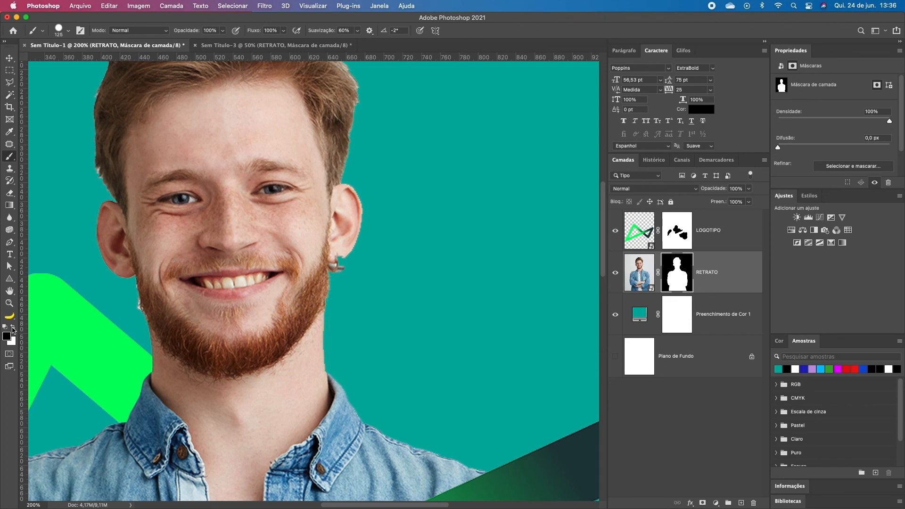
pyautogui.click(13, 327)
pyautogui.press('[')
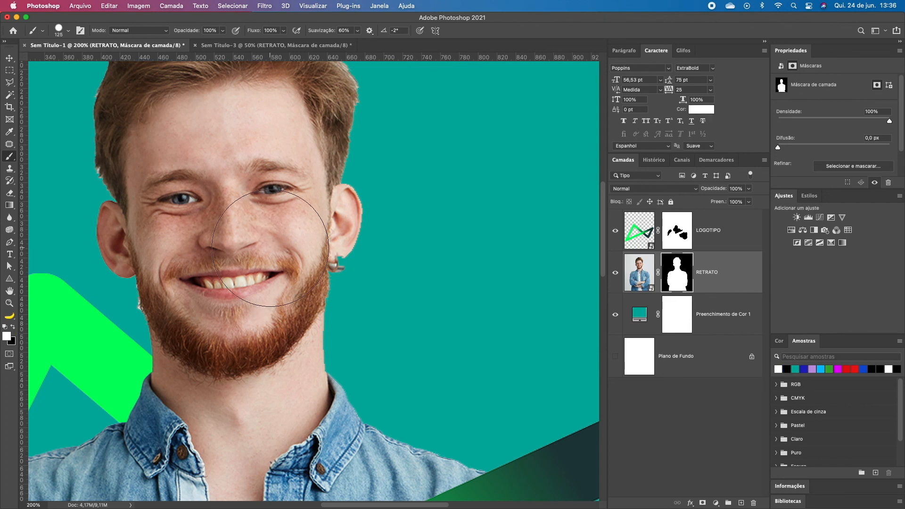
pyautogui.click(68, 31)
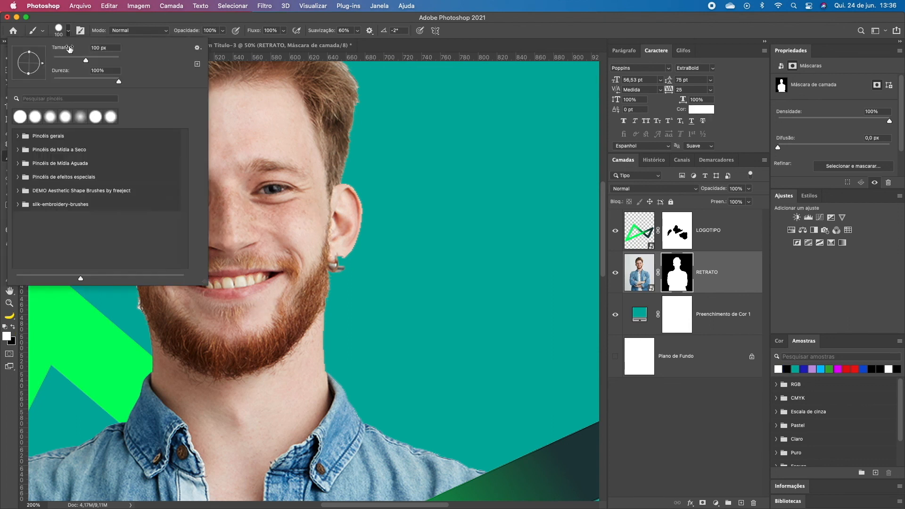
pyautogui.moveTo(78, 60); pyautogui.dragTo(60, 60)
pyautogui.click(303, 255)
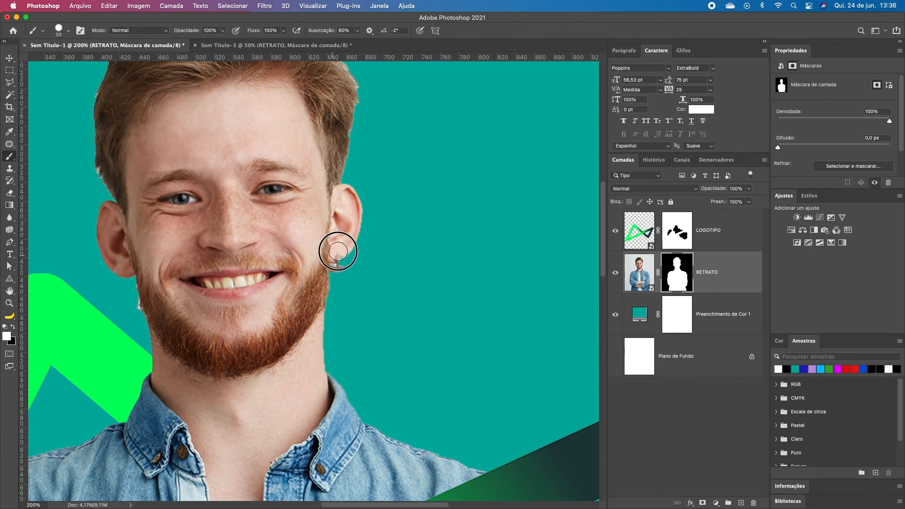
pyautogui.moveTo(336, 257)
pyautogui.mouseDown()
pyautogui.moveTo(340, 268)
pyautogui.moveTo(341, 250)
pyautogui.mouseUp()
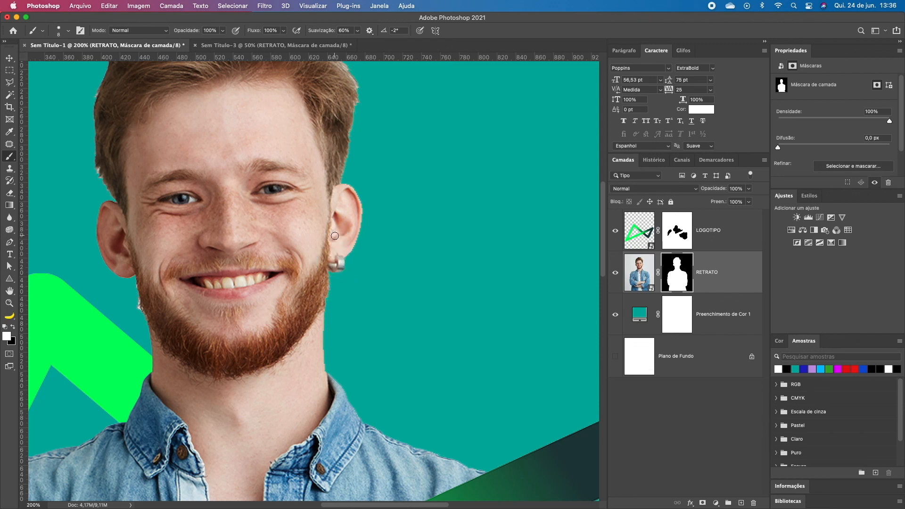
pyautogui.moveTo(197, 213); pyautogui.dragTo(272, 192)
pyautogui.moveTo(270, 311); pyautogui.dragTo(292, 159)
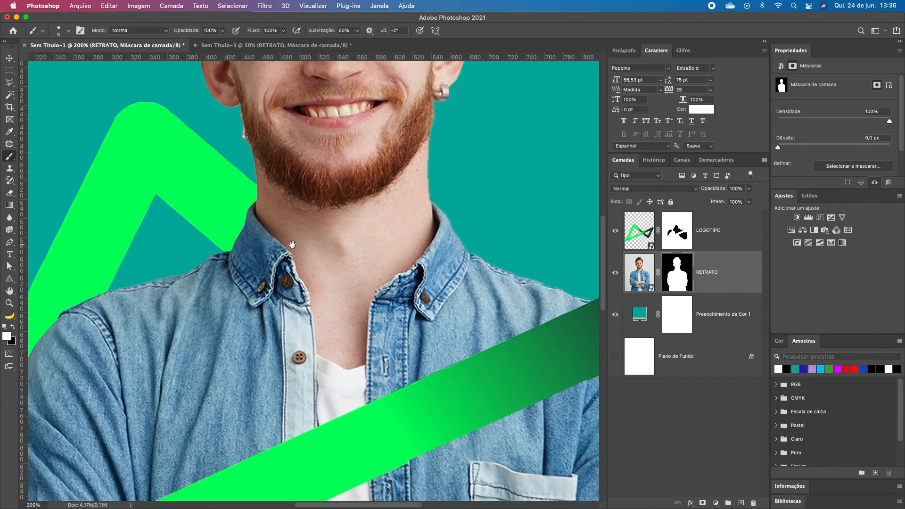
pyautogui.press('super+0')
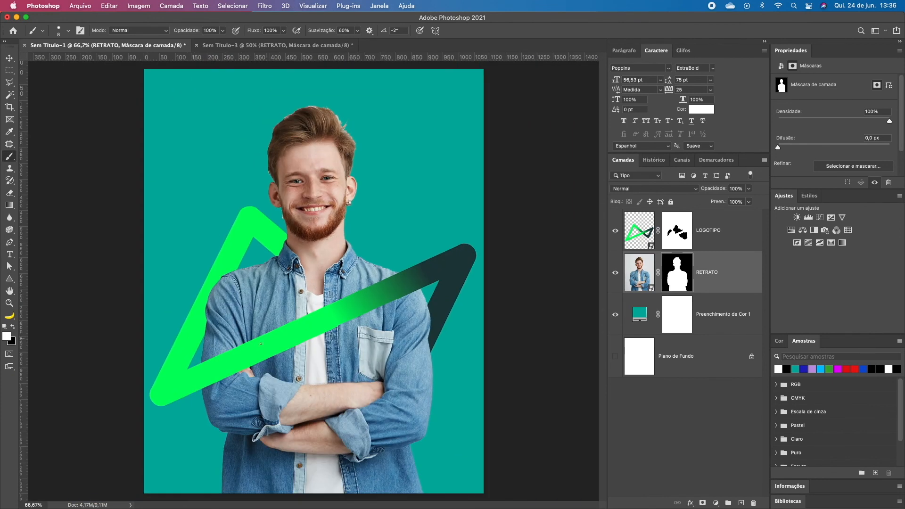